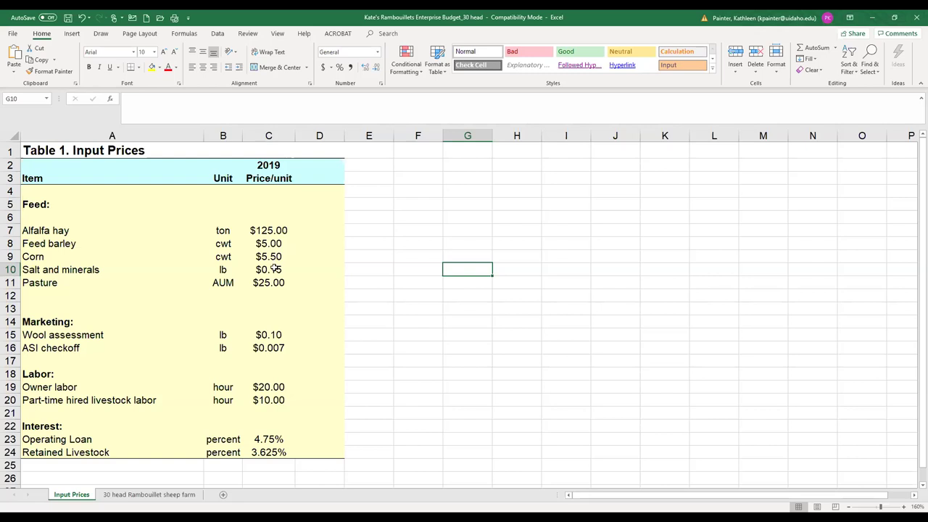
- Set the alfalfa hay price to 150 per ton in the Input Prices table
click(140, 496)
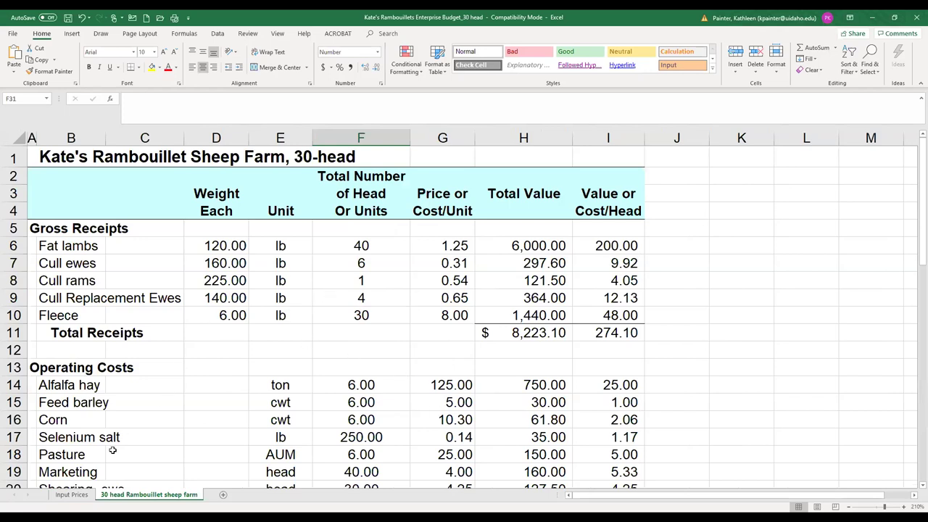
click(71, 494)
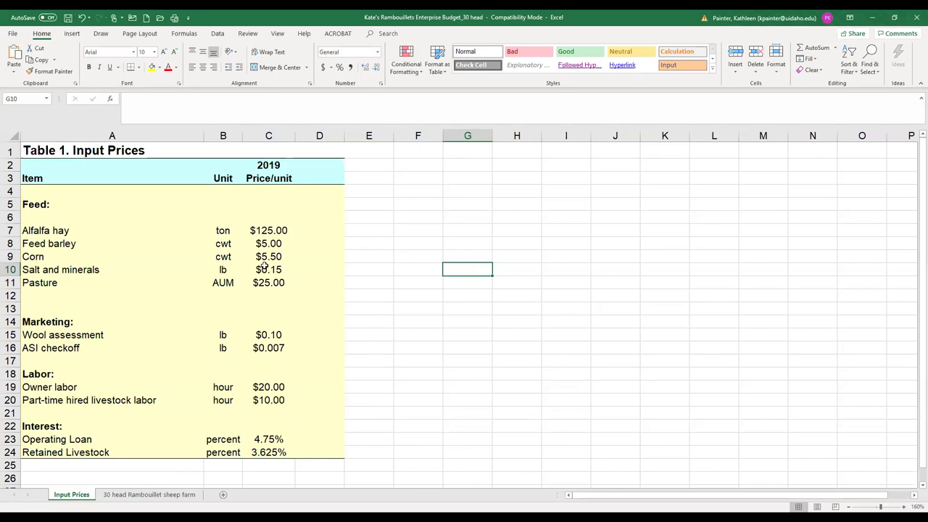
click(274, 231)
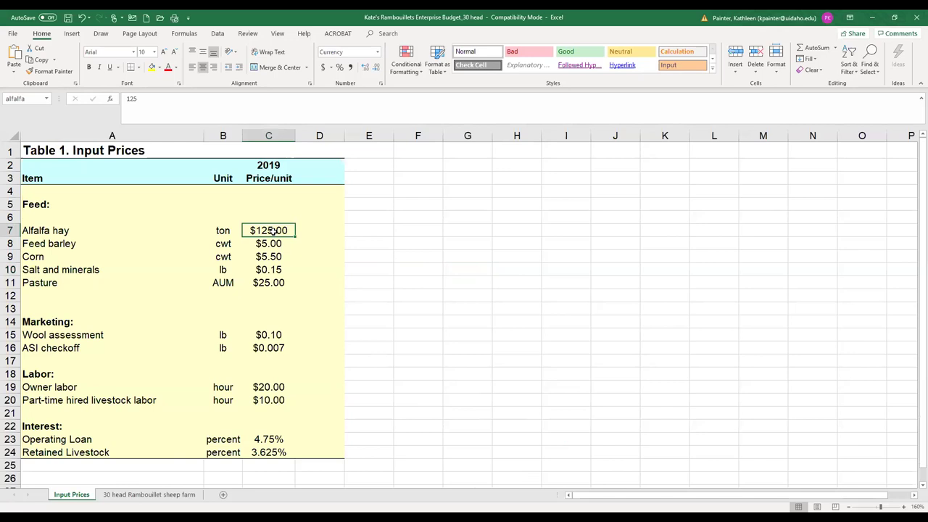
text(150)
key(Return)
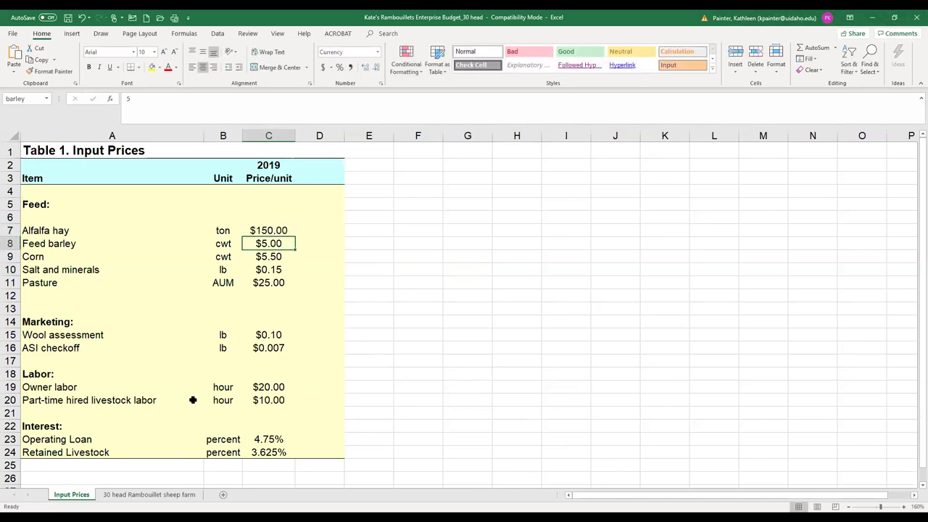
- Examine the alfalfa hay price on the 30 head Rambouillet sheep farm sheet and review the costs and returns below it
click(148, 494)
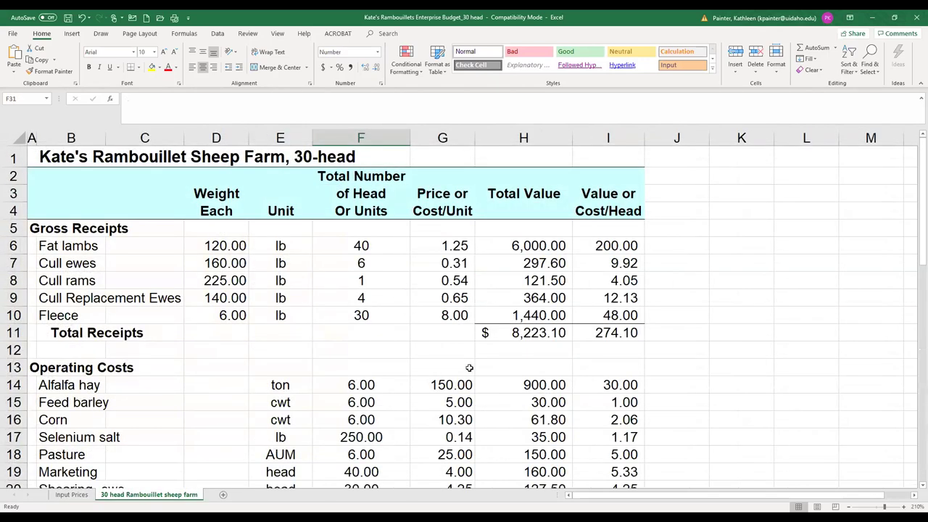
click(447, 384)
scroll(447, 384, down, 1)
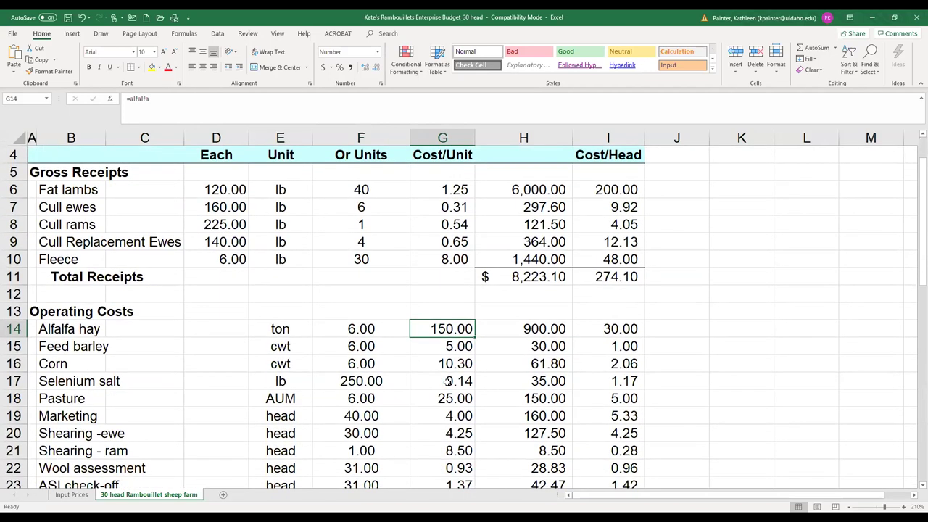
scroll(447, 382, down, 1)
scroll(447, 384, down, 1)
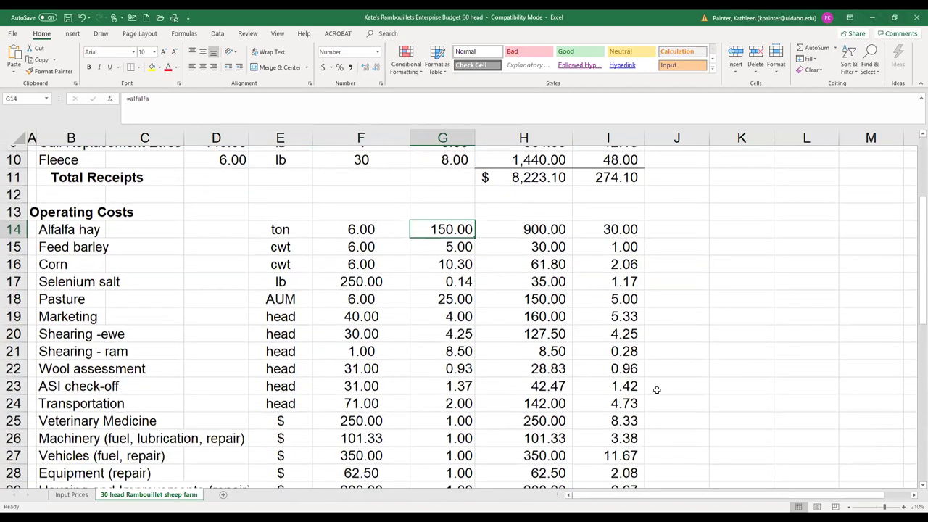
scroll(626, 389, down, 1)
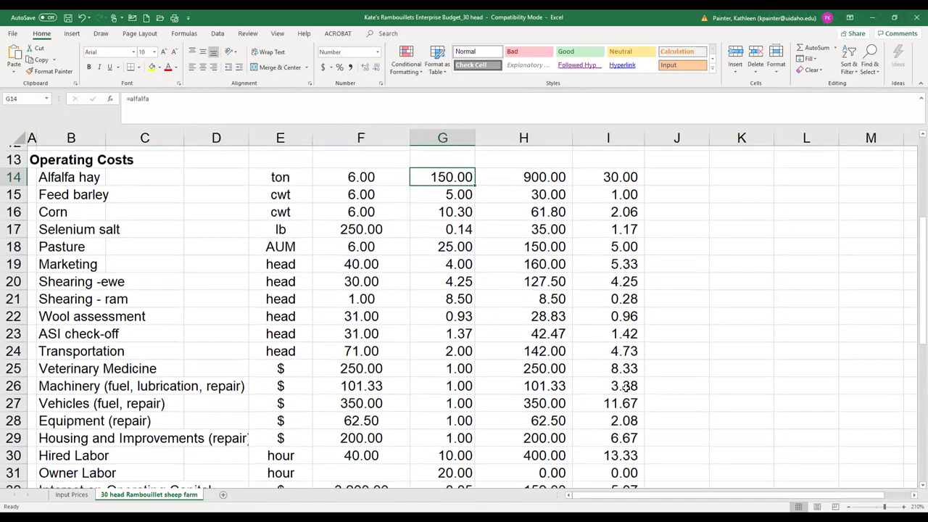
scroll(617, 292, down, 1)
scroll(617, 292, down, 3)
scroll(623, 377, up, 5)
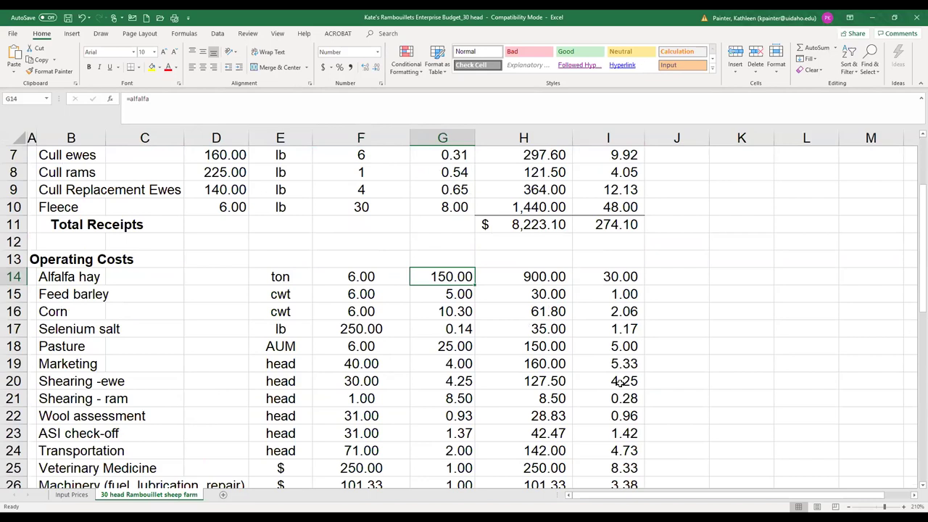
scroll(620, 383, down, 3)
scroll(620, 382, down, 5)
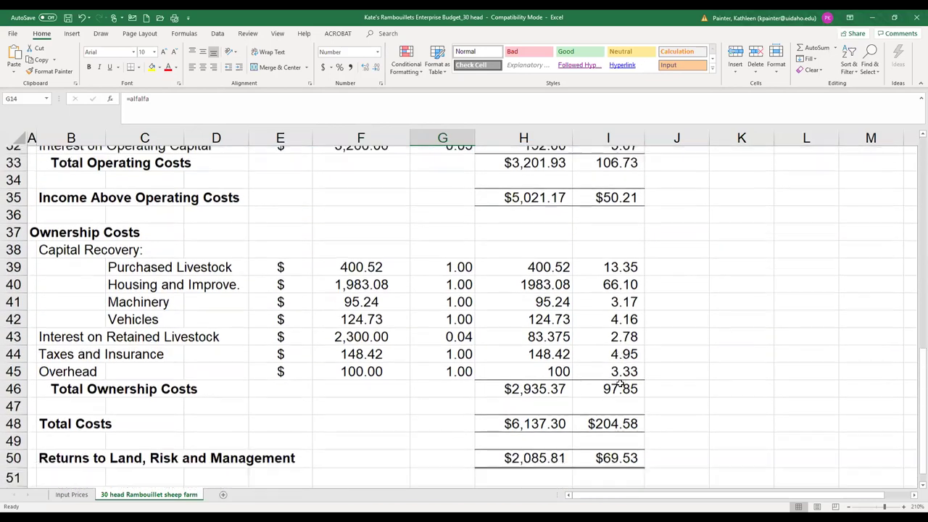
scroll(620, 384, down, 1)
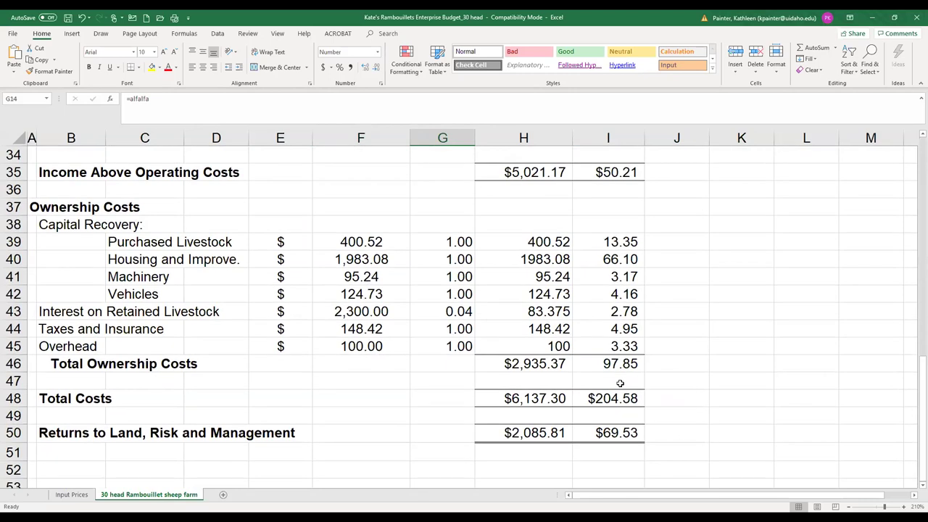
- Inspect the per-head formulas for returns, total ownership costs, interest on retained livestock, purchased livestock, alfalfa hay and total receipts
click(613, 430)
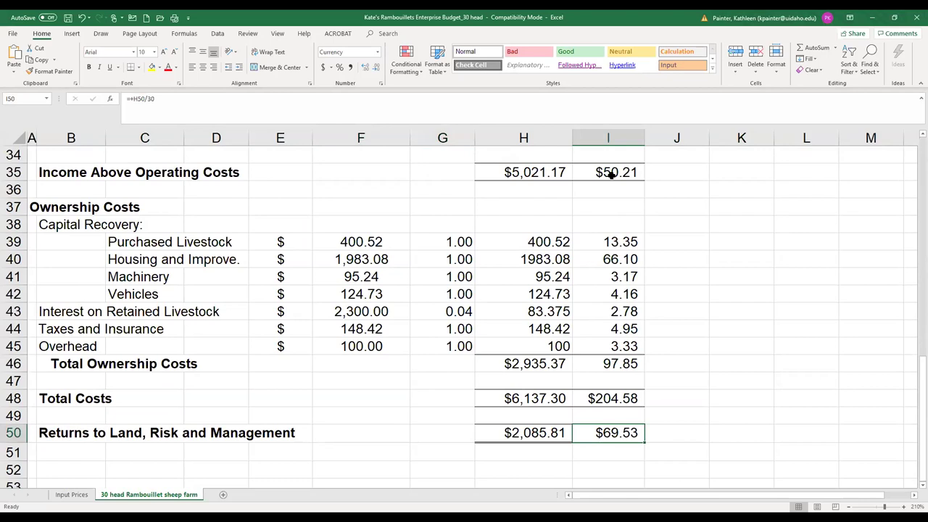
click(606, 364)
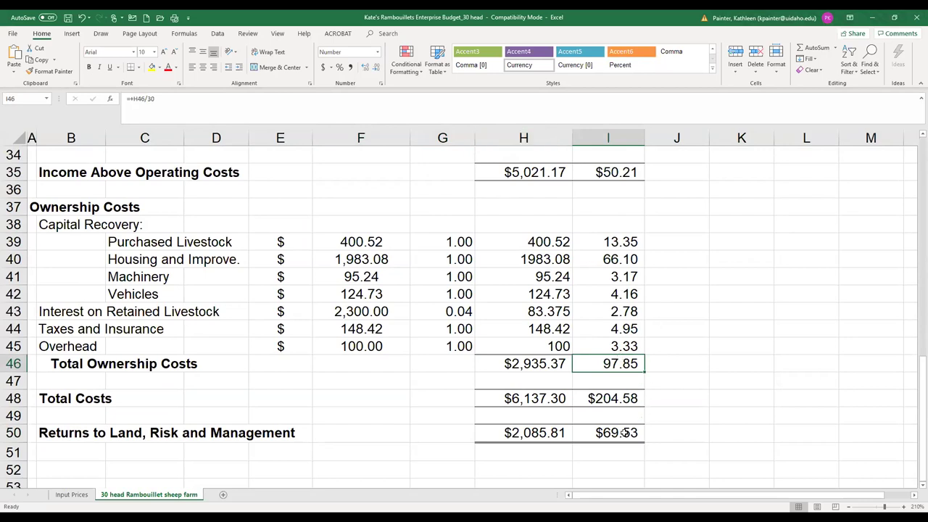
click(608, 313)
click(611, 244)
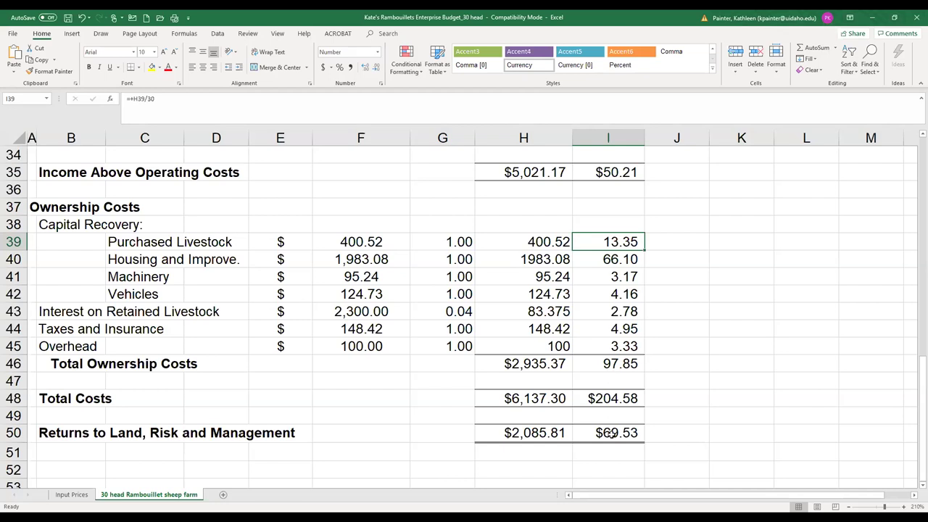
scroll(610, 432, up, 5)
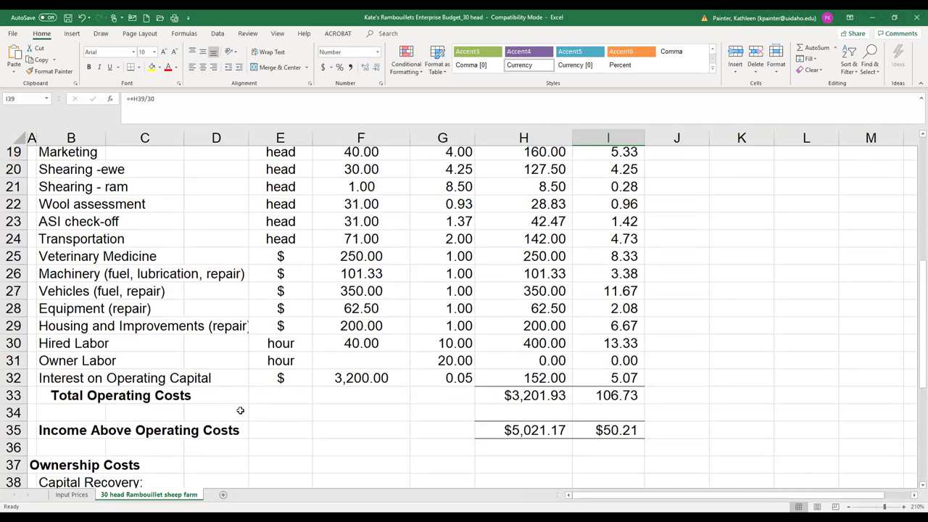
scroll(585, 385, up, 4)
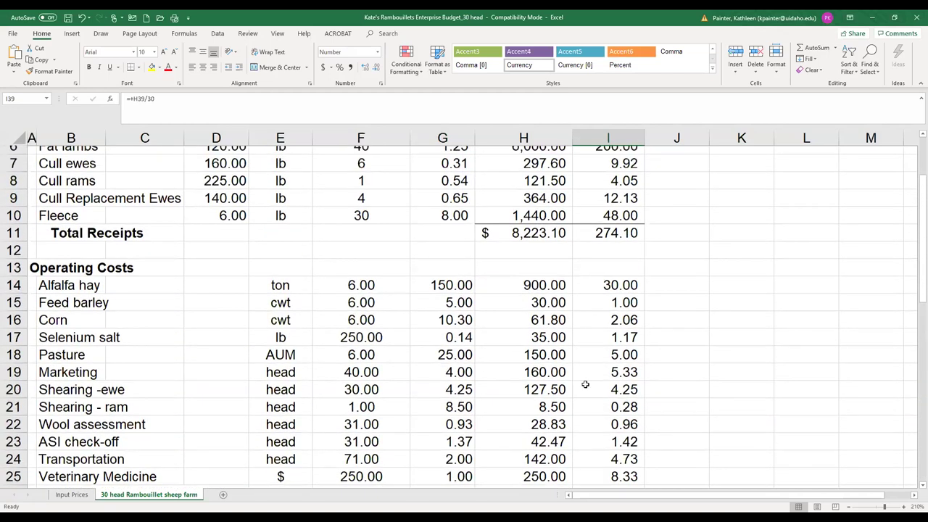
scroll(584, 384, up, 2)
click(611, 385)
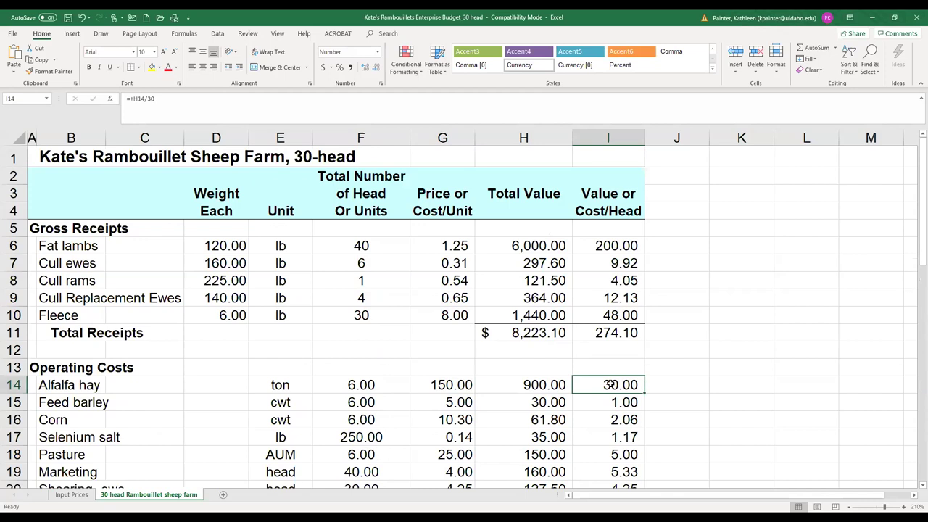
click(621, 332)
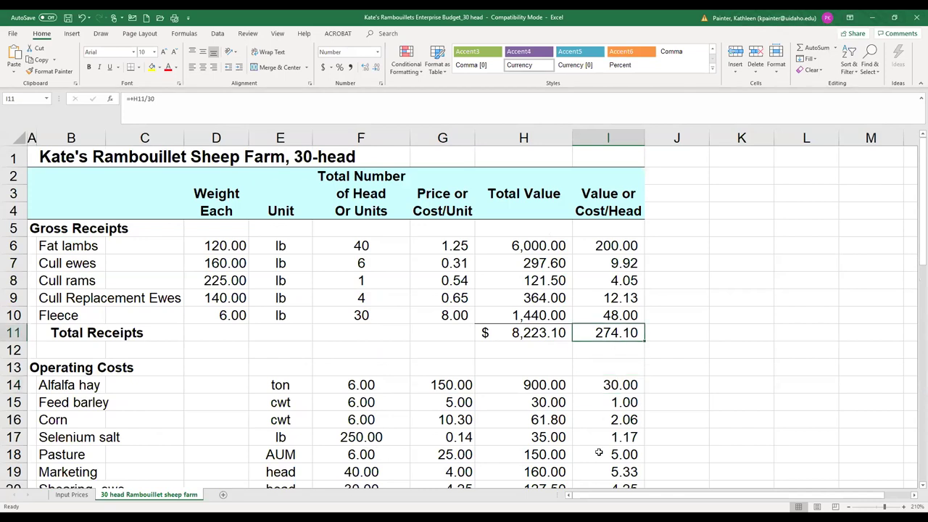
- Set the Hired Labor cost per hour to 15 in the operating costs
scroll(599, 451, down, 4)
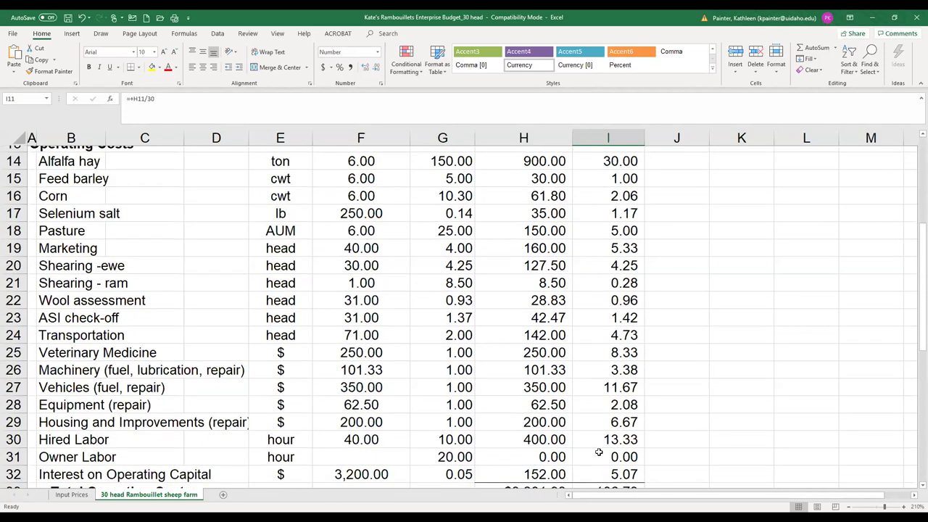
scroll(599, 451, down, 3)
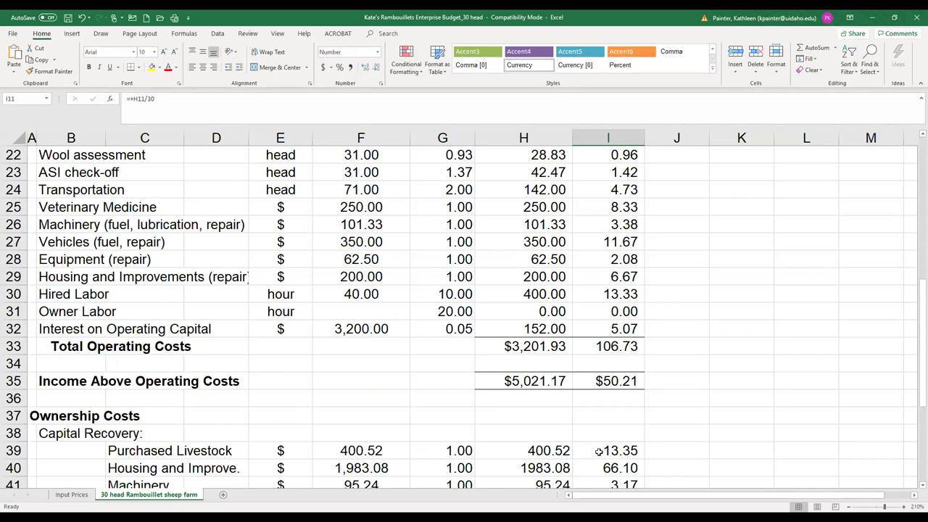
click(439, 294)
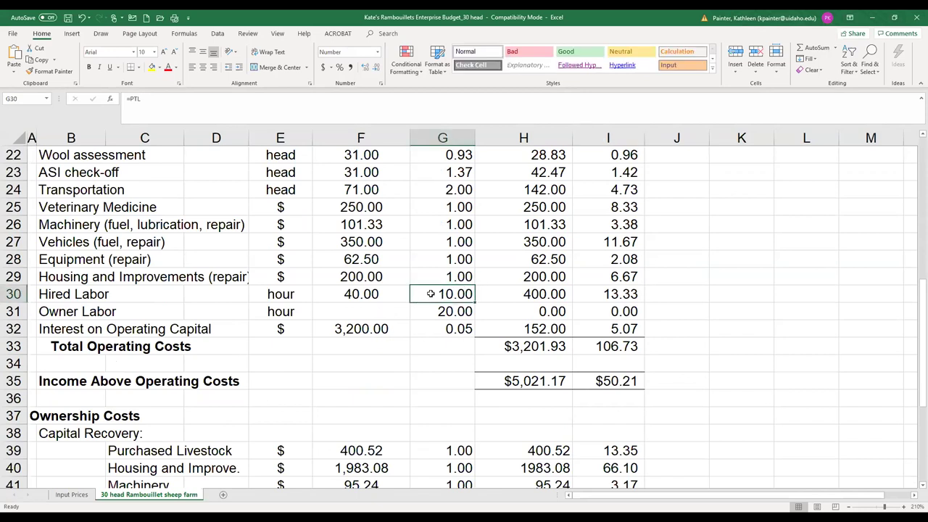
text(150)
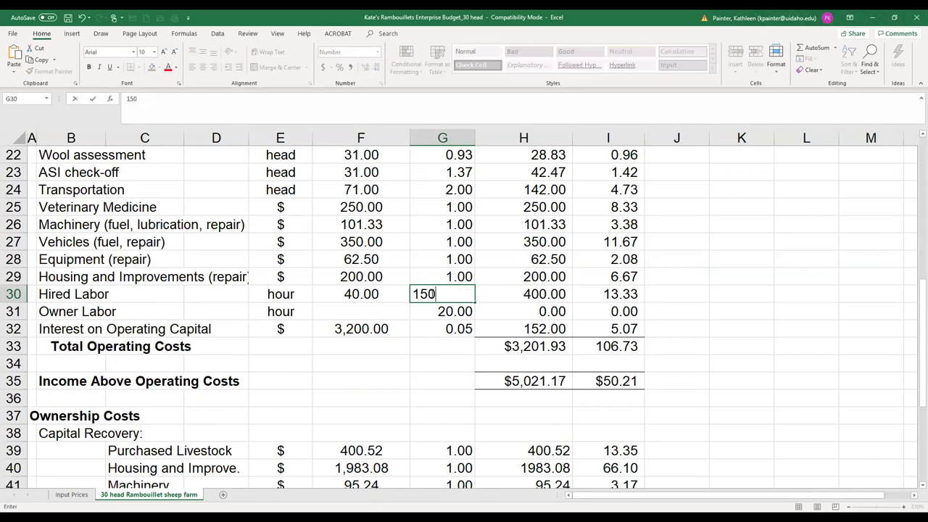
key(Return)
click(430, 293)
text(15)
key(Return)
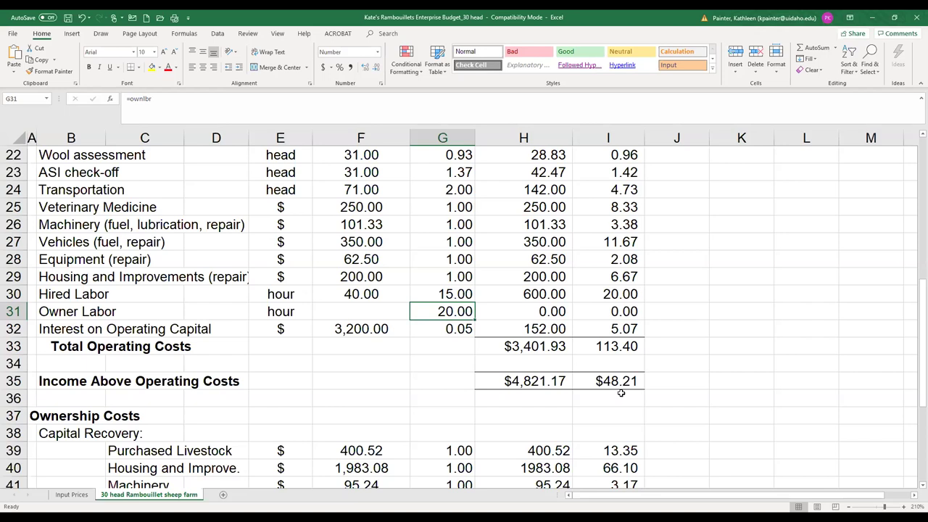
- Enter 365 hours for Owner Labor in the operating costs
click(355, 308)
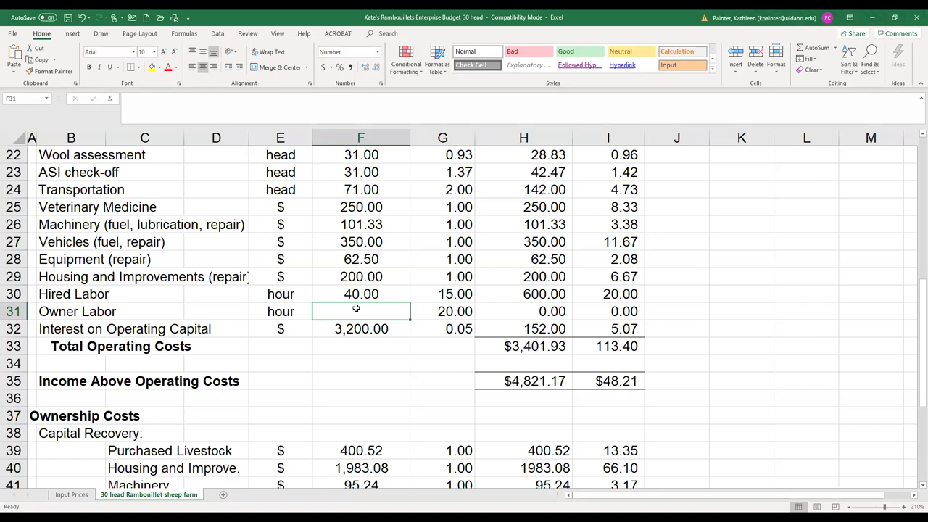
text(365)
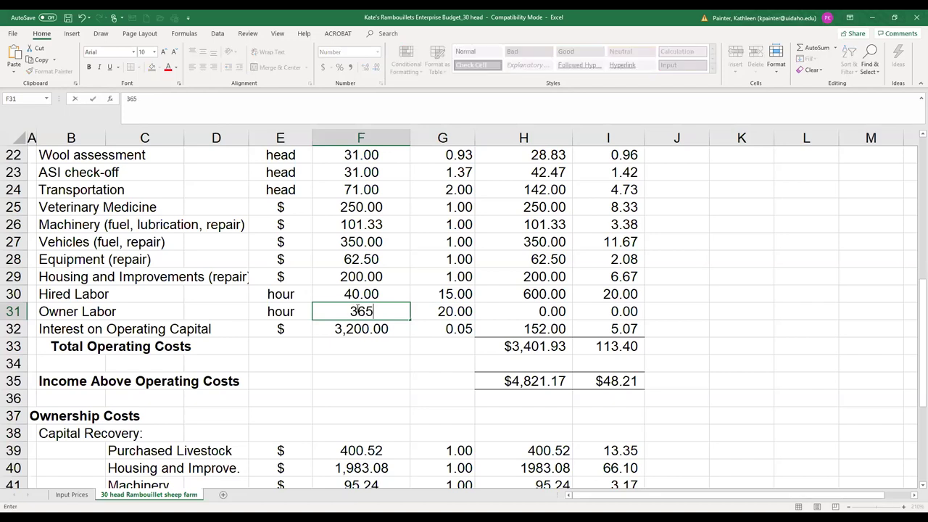
key(Return)
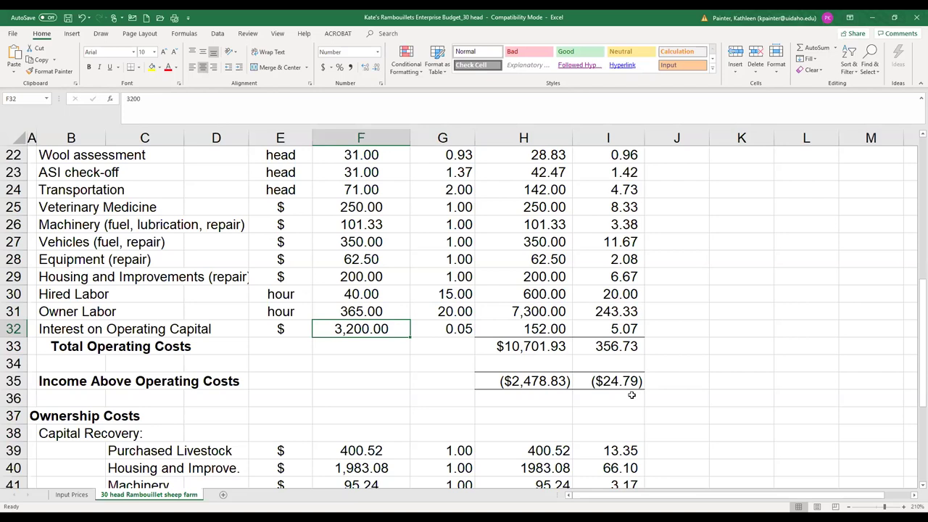
- Review the Owner Labor hours and total value, income above operating costs, ownership costs, and returns to land, risk and management
scroll(632, 394, down, 1)
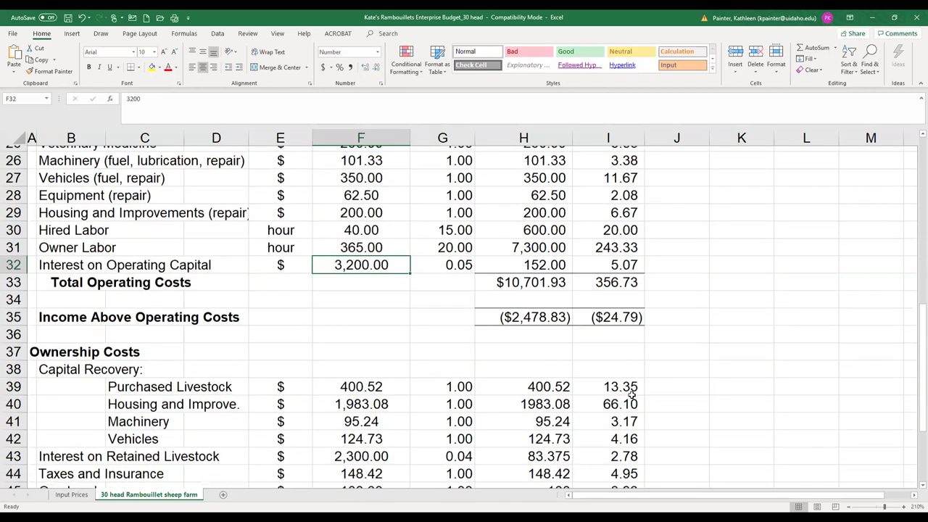
scroll(631, 394, down, 1)
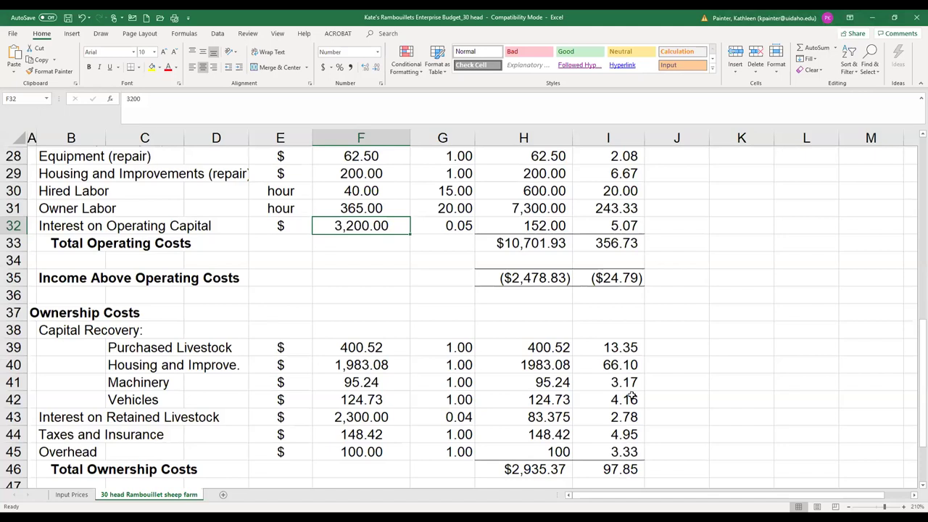
scroll(356, 348, up, 1)
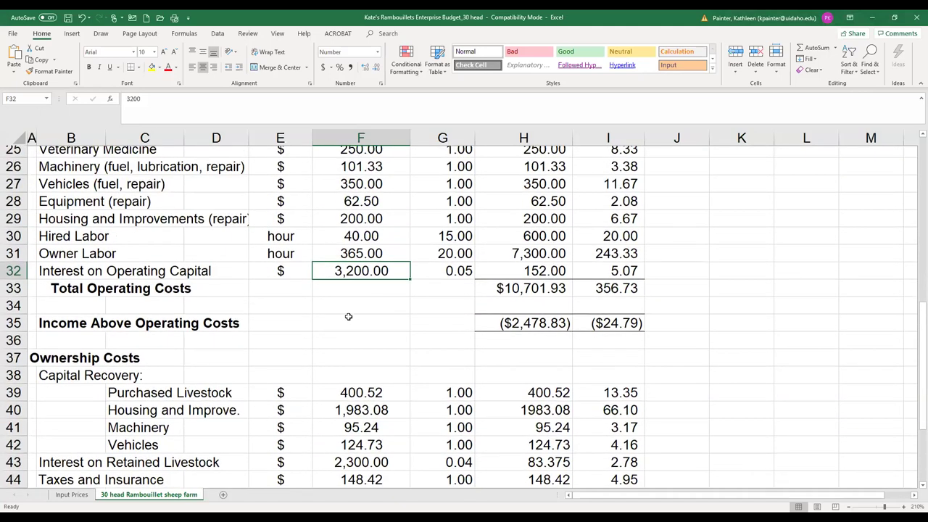
scroll(348, 317, up, 1)
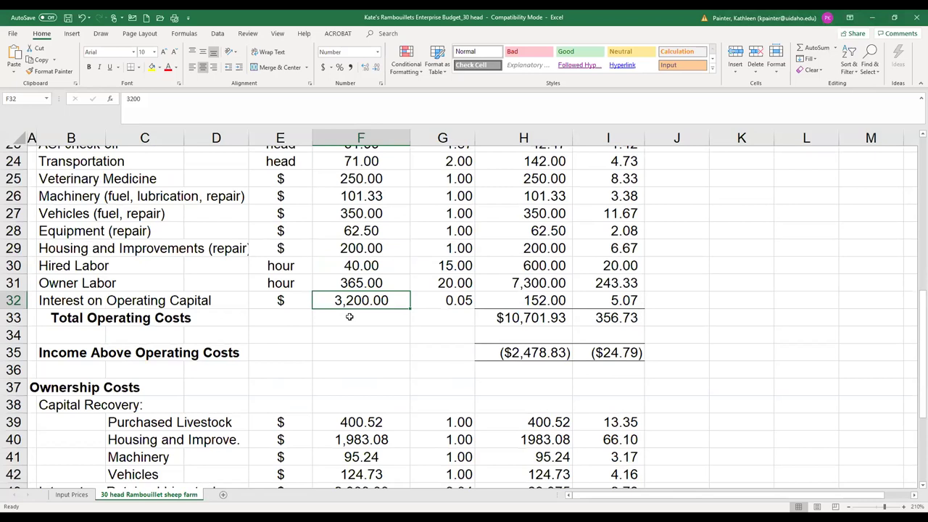
scroll(348, 316, up, 1)
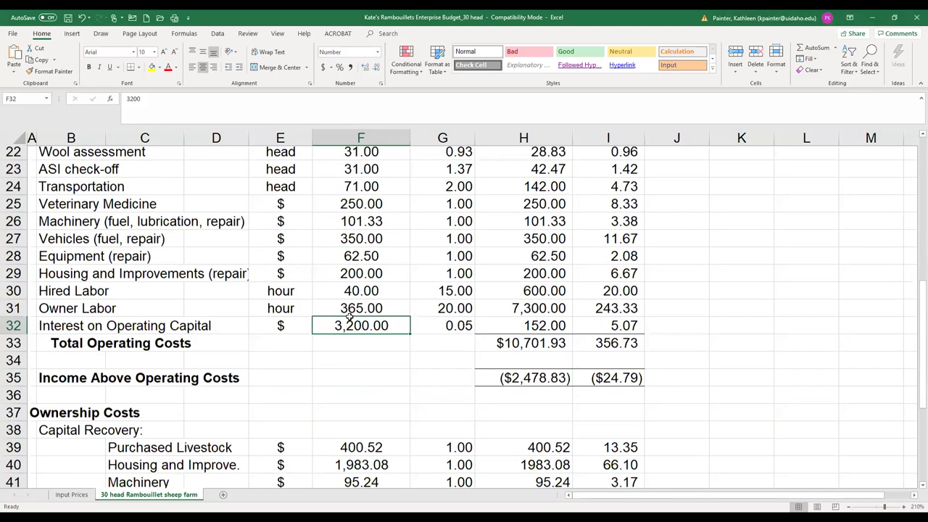
click(526, 311)
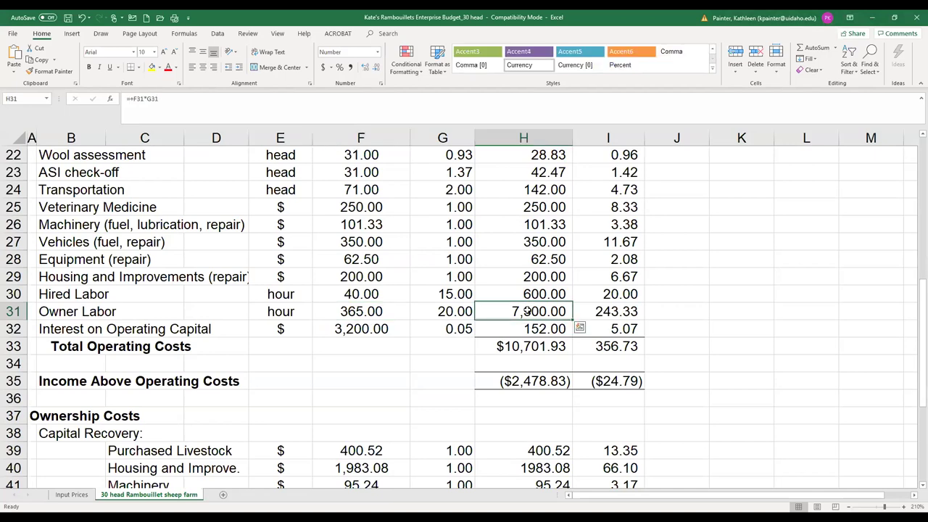
click(370, 311)
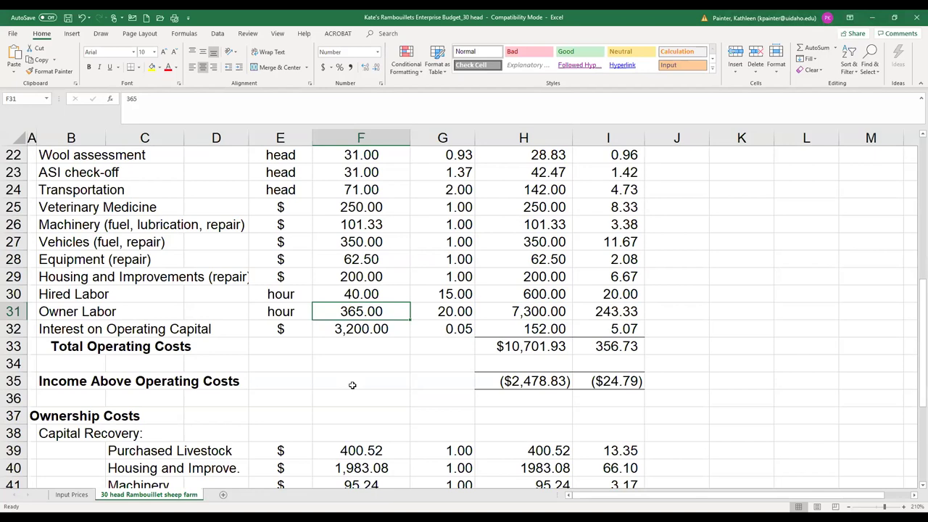
scroll(353, 385, down, 2)
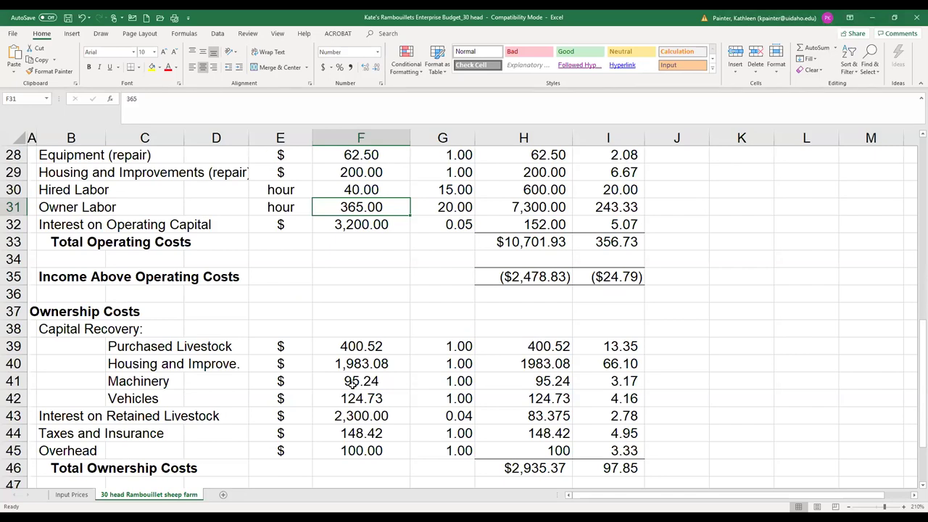
scroll(352, 385, down, 3)
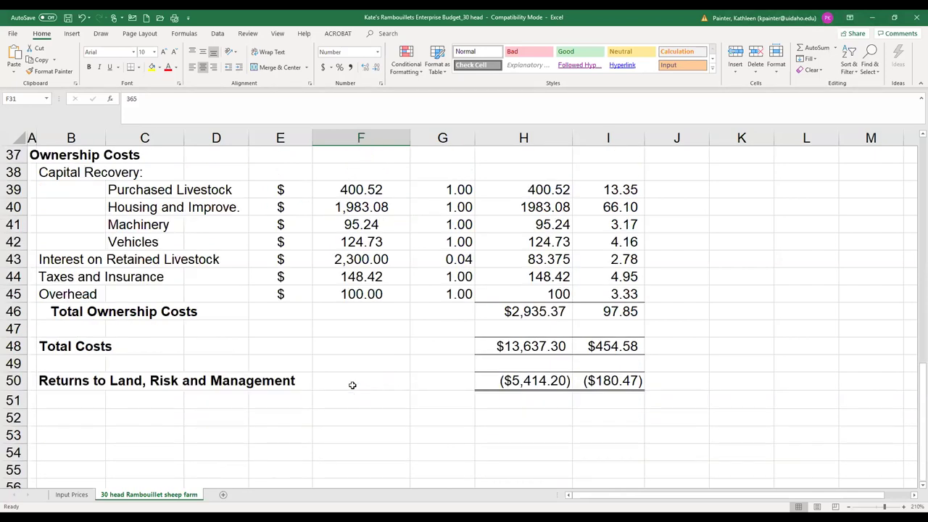
- Review the whole sheep budget, covering ownership costs, total costs, returns to land, risk and management, gross receipts and the operating cost items
scroll(544, 395, down, 1)
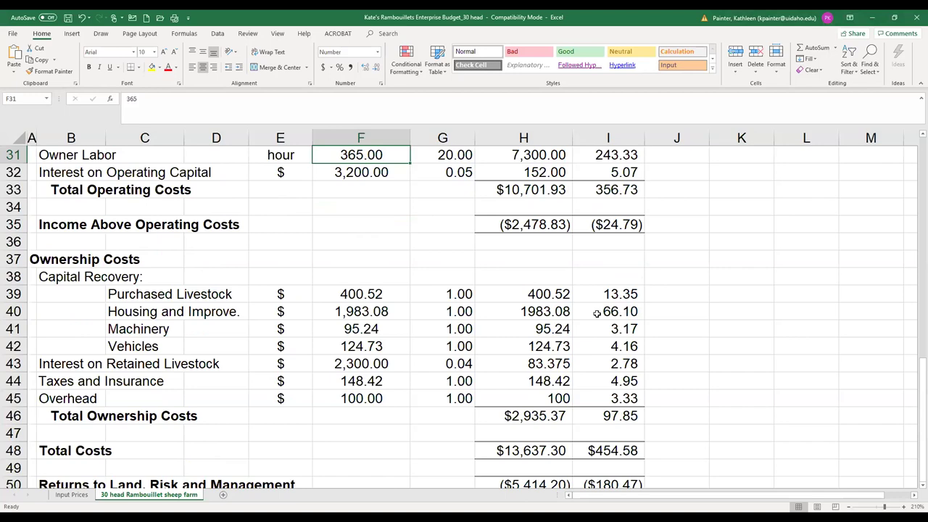
scroll(595, 311, down, 3)
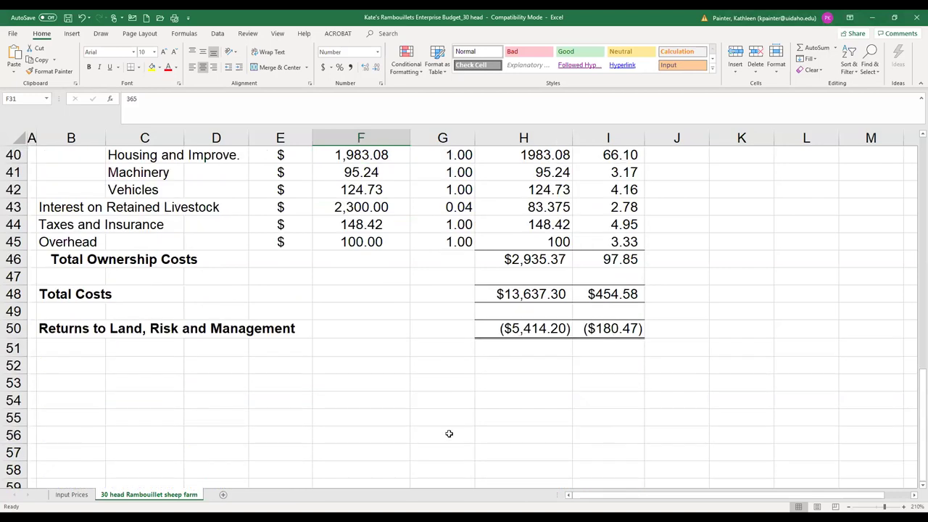
scroll(449, 433, up, 4)
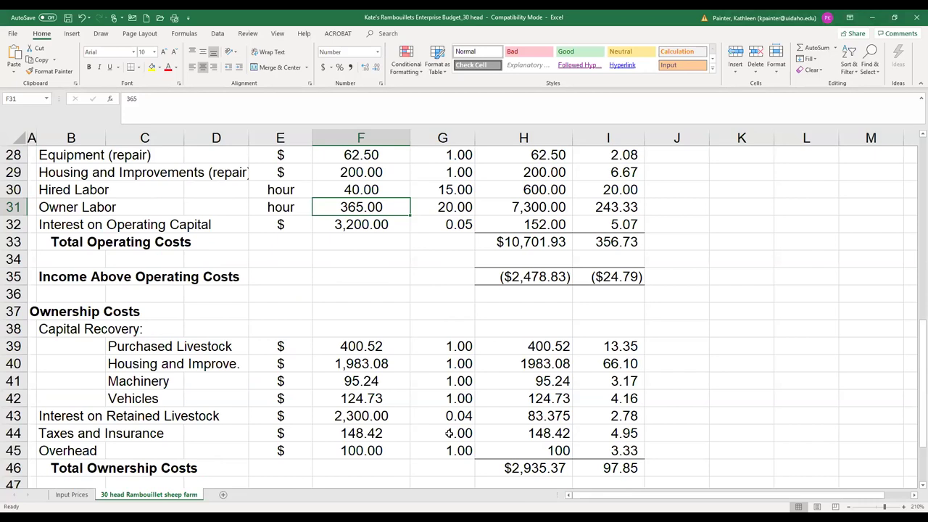
scroll(449, 433, up, 7)
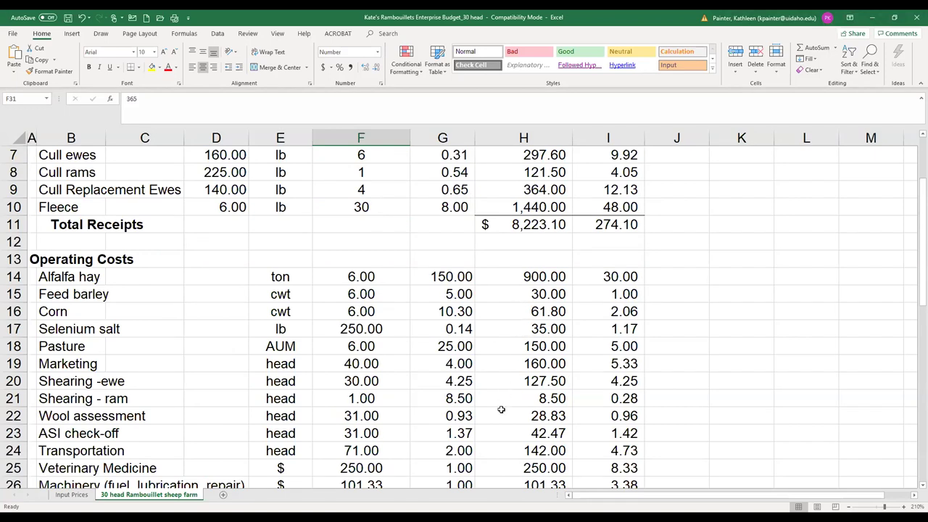
scroll(501, 409, up, 2)
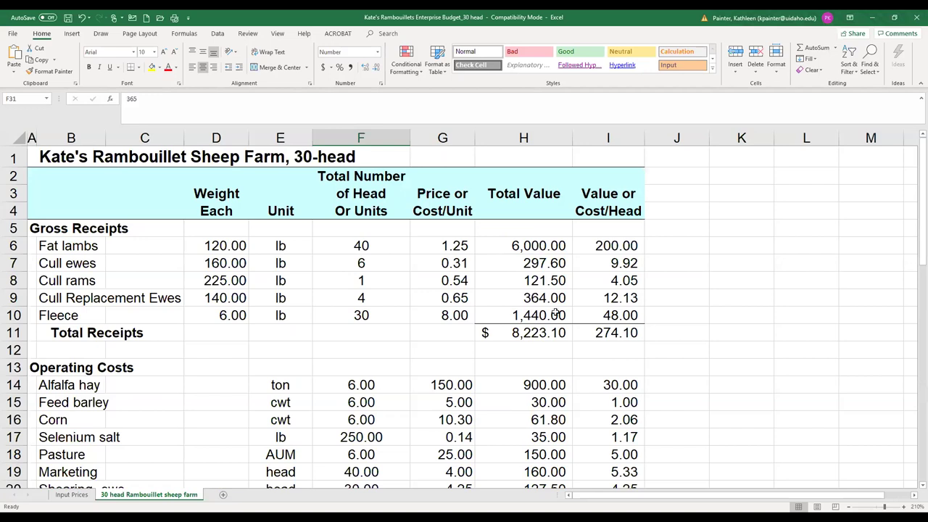
scroll(556, 313, down, 3)
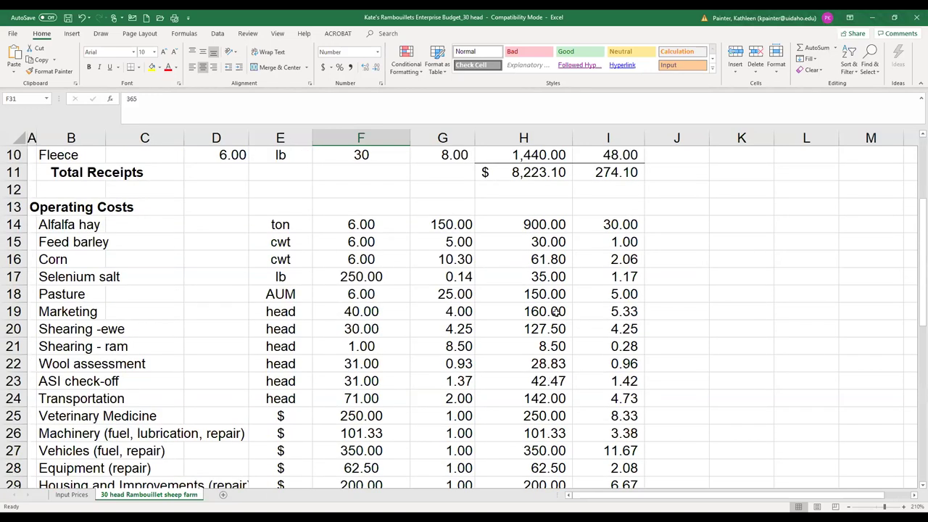
scroll(556, 311, down, 1)
scroll(555, 311, down, 1)
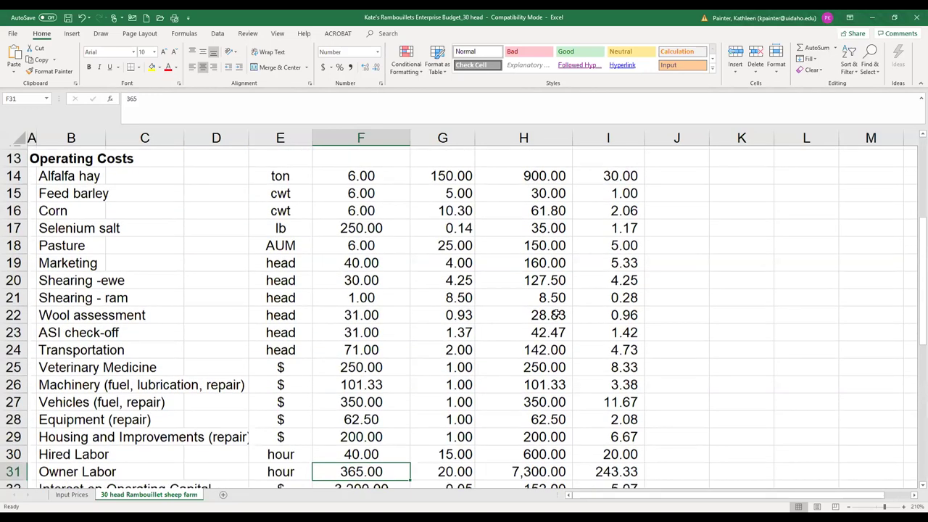
scroll(556, 311, down, 1)
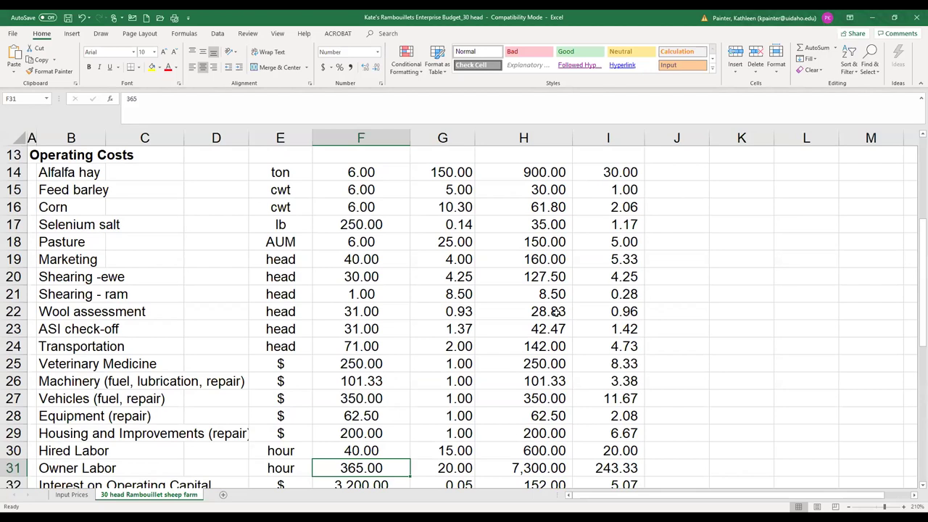
scroll(556, 311, up, 2)
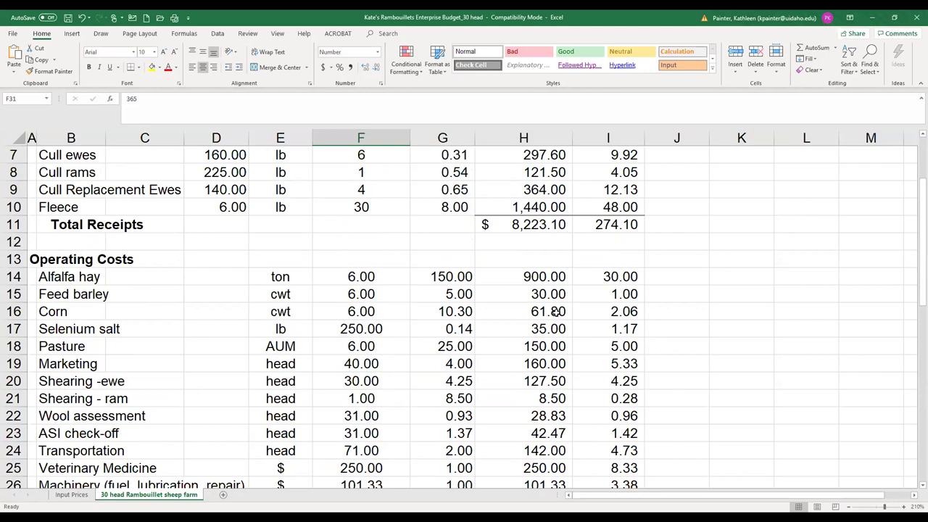